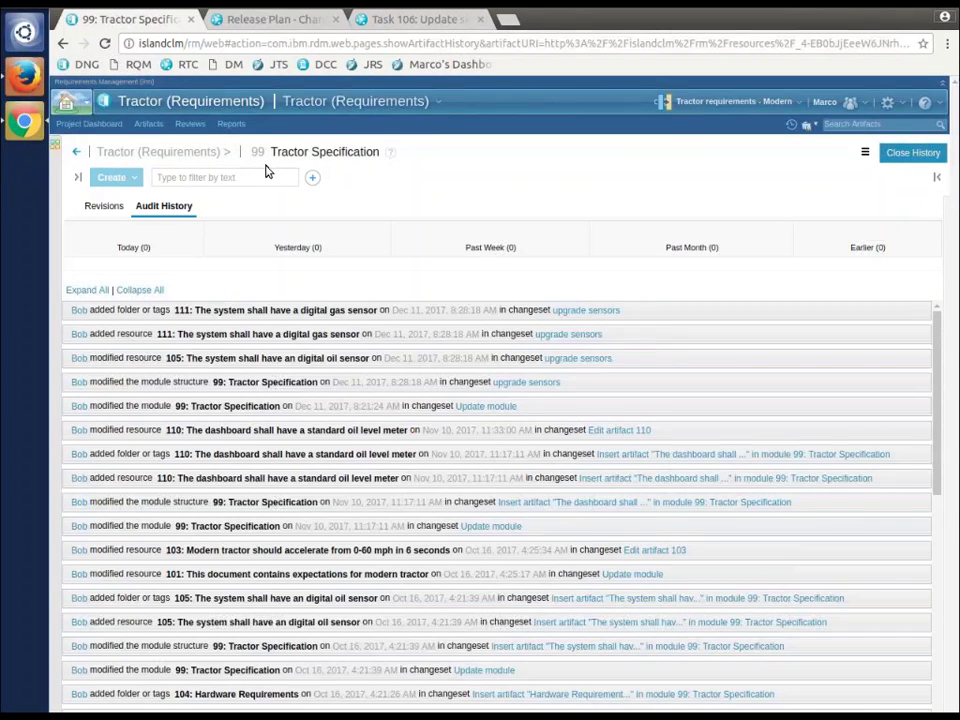
- Switch to Firefox and check the task lists on the personal dashboard
{"action": "left_click", "coordinate": [22, 86]}
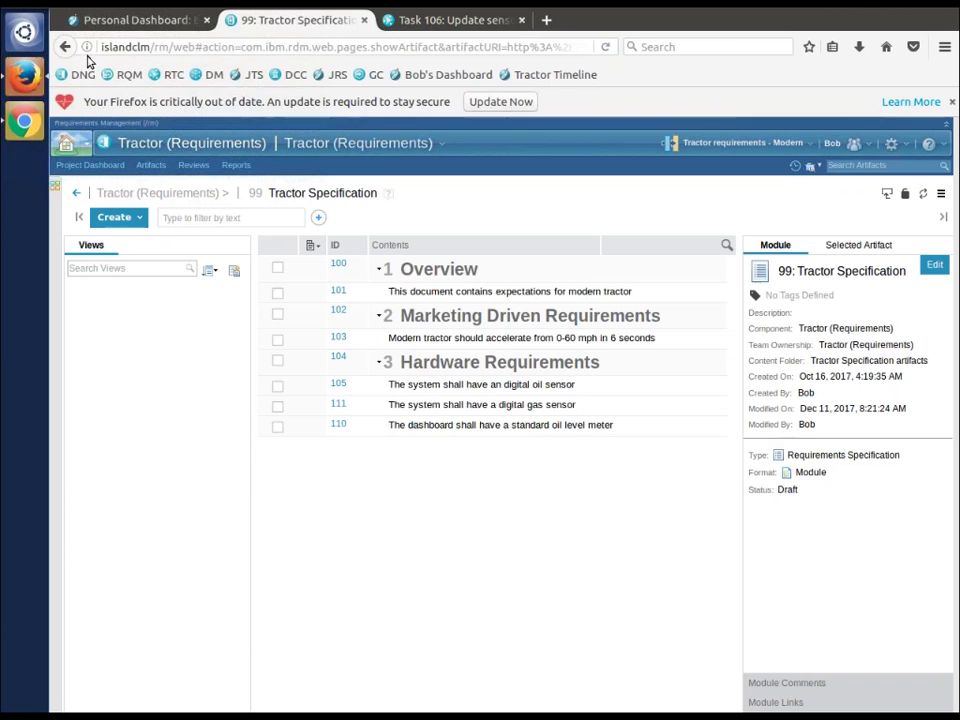
{"action": "left_click", "coordinate": [133, 19]}
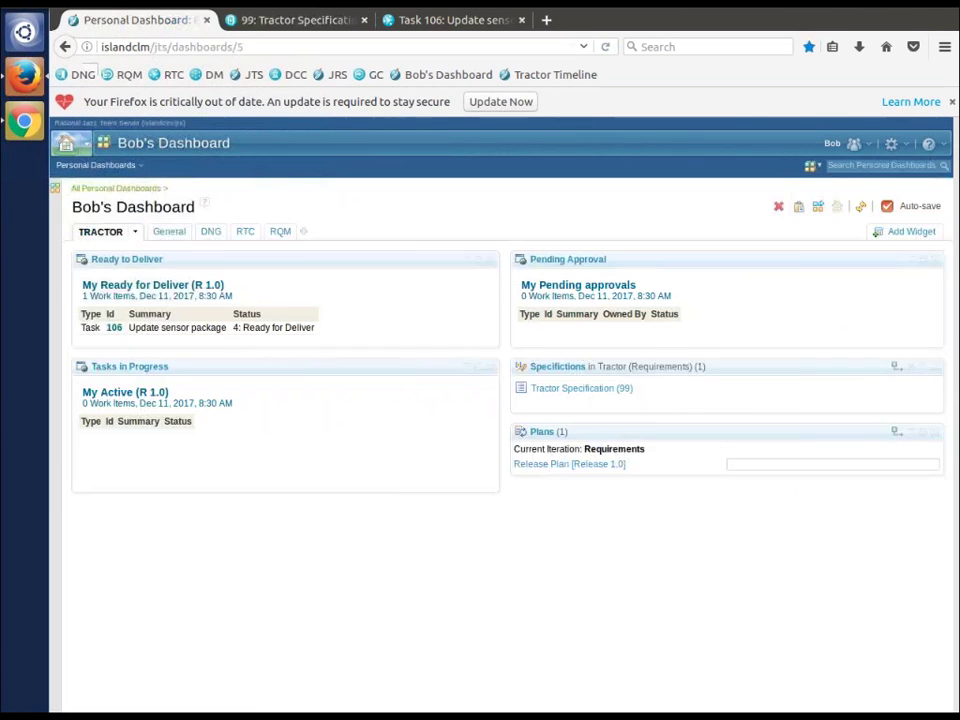
- Switch to Chrome, open the Release 1.0 plan from the dashboard and assign "Update dashboard display" to the owner of "Update sensor package"
{"action": "left_click", "coordinate": [24, 122]}
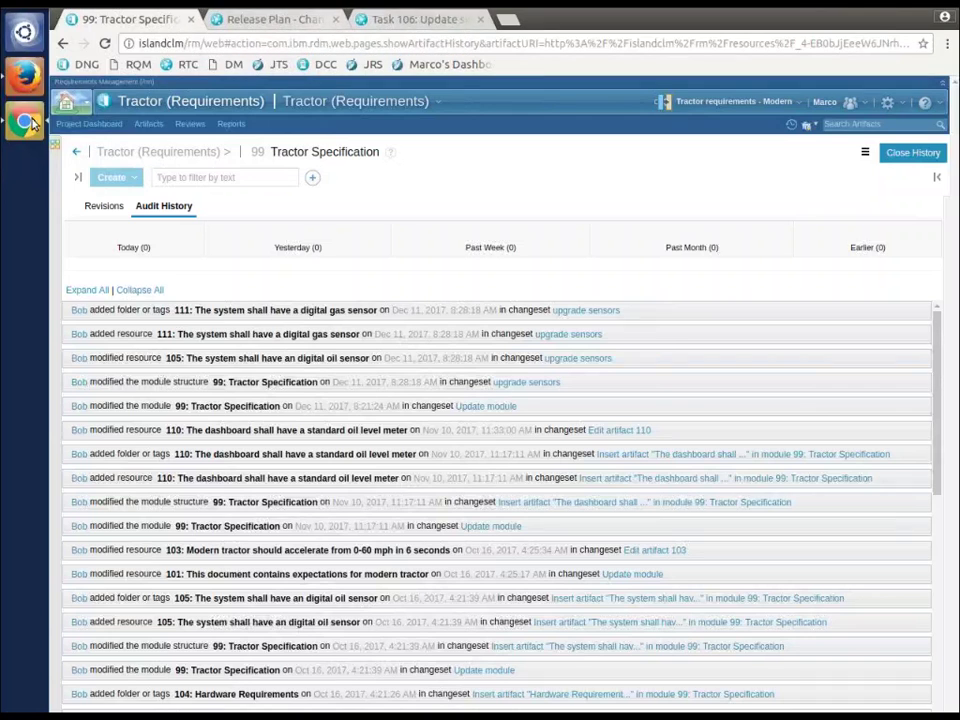
{"action": "left_click", "coordinate": [72, 102]}
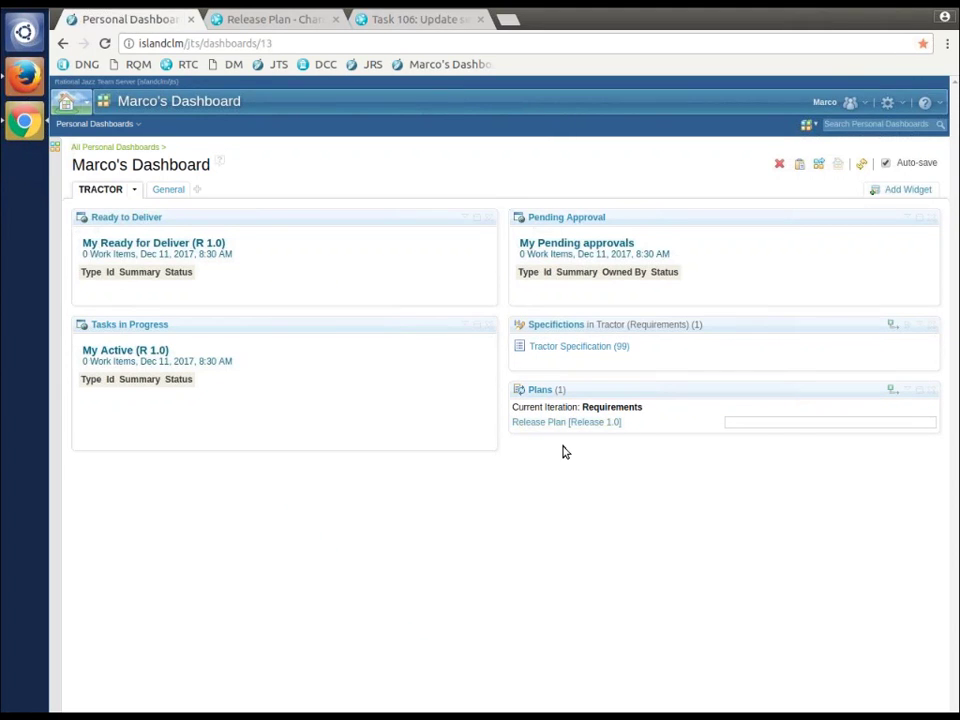
{"action": "left_click", "coordinate": [557, 426]}
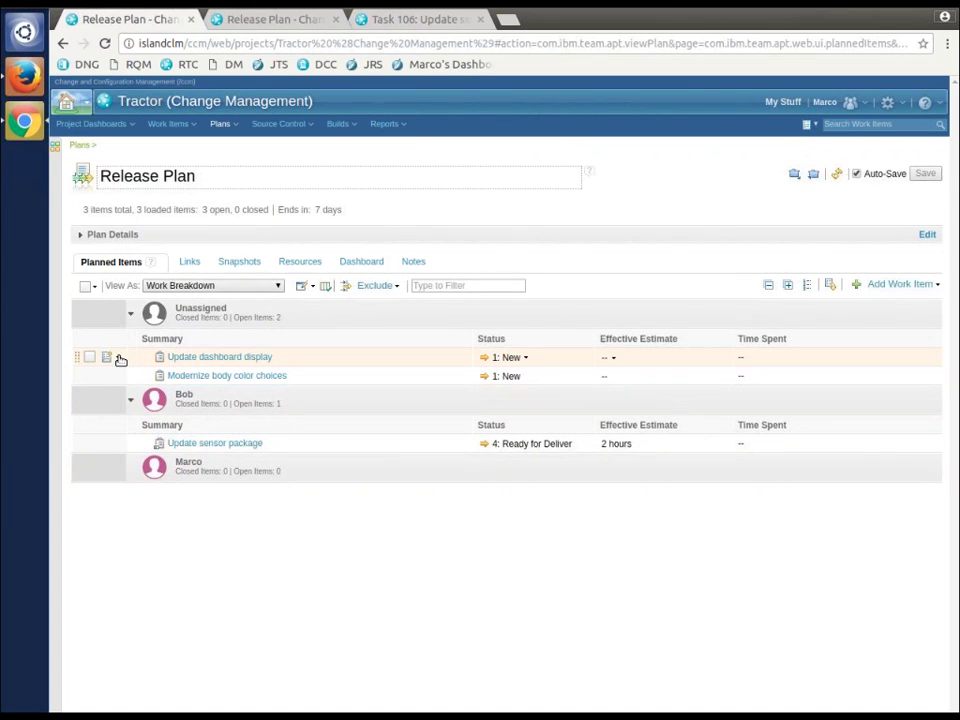
{"action": "left_click_drag", "start_coordinate": [76, 360], "coordinate": [95, 401]}
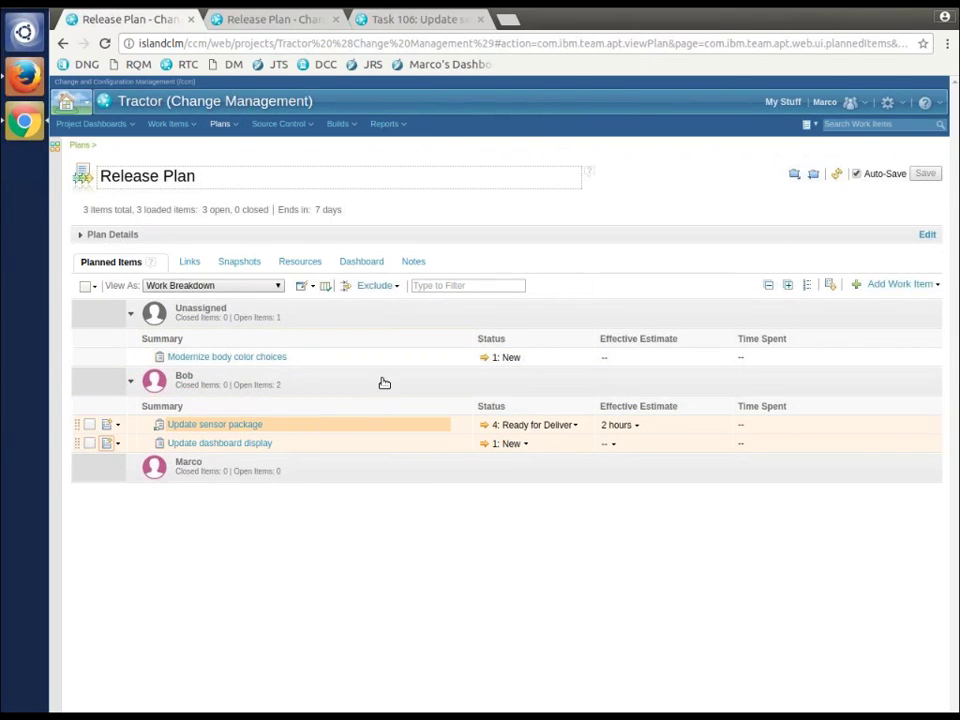
- Switch to Firefox, refresh the personal dashboard and view Task 107 "Update dashboard display" in a new tab
{"action": "left_click", "coordinate": [30, 77]}
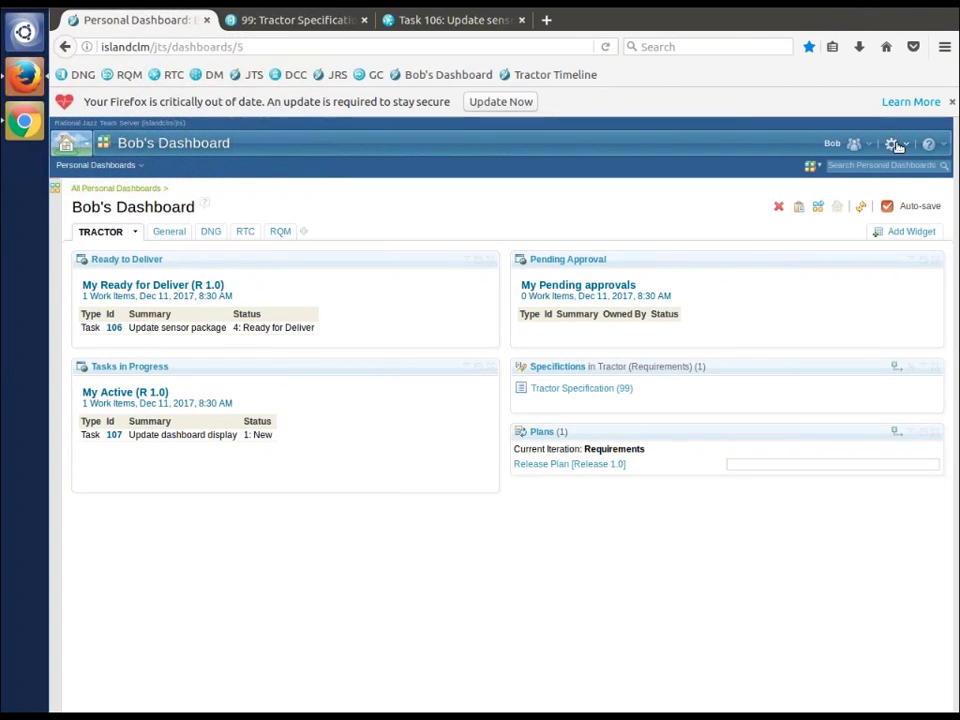
{"action": "left_click", "coordinate": [860, 206]}
{"action": "right_click", "coordinate": [114, 435]}
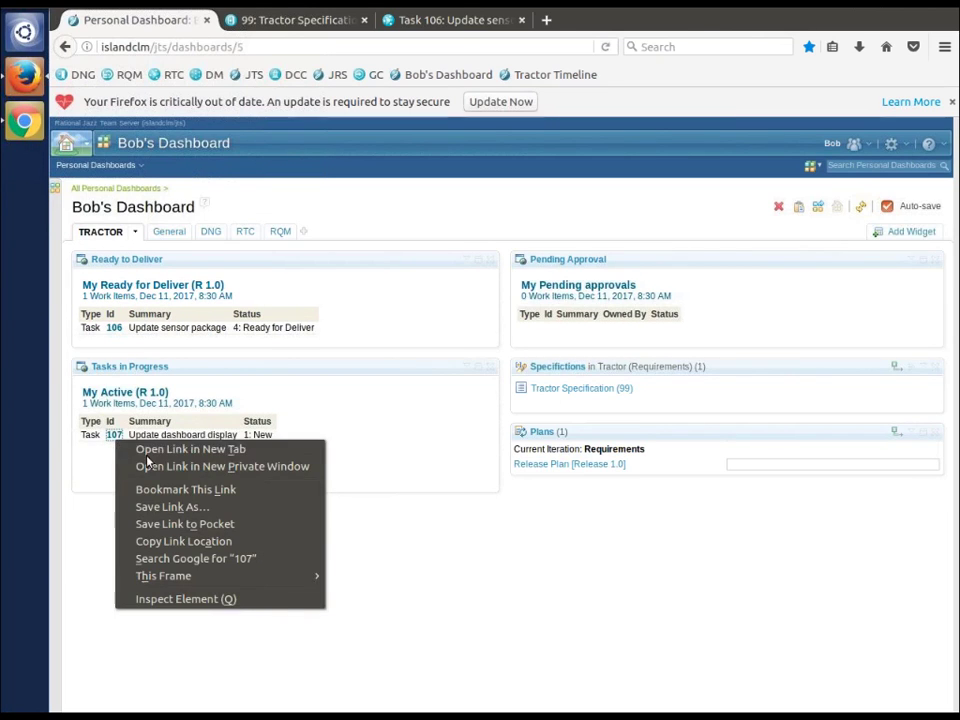
{"action": "left_click", "coordinate": [160, 449]}
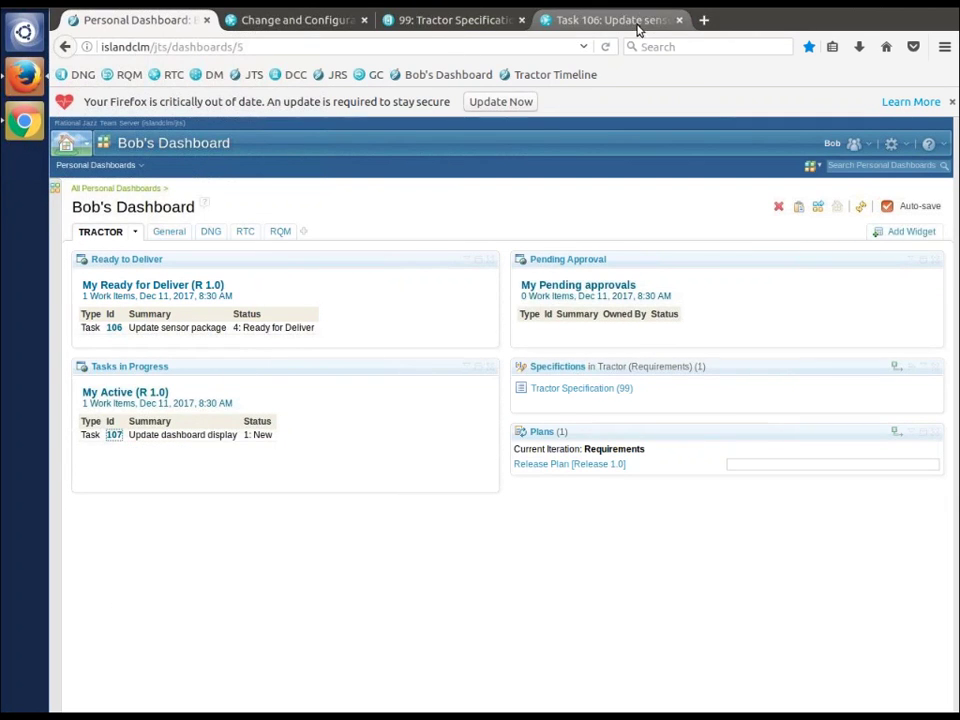
{"action": "left_click", "coordinate": [317, 22]}
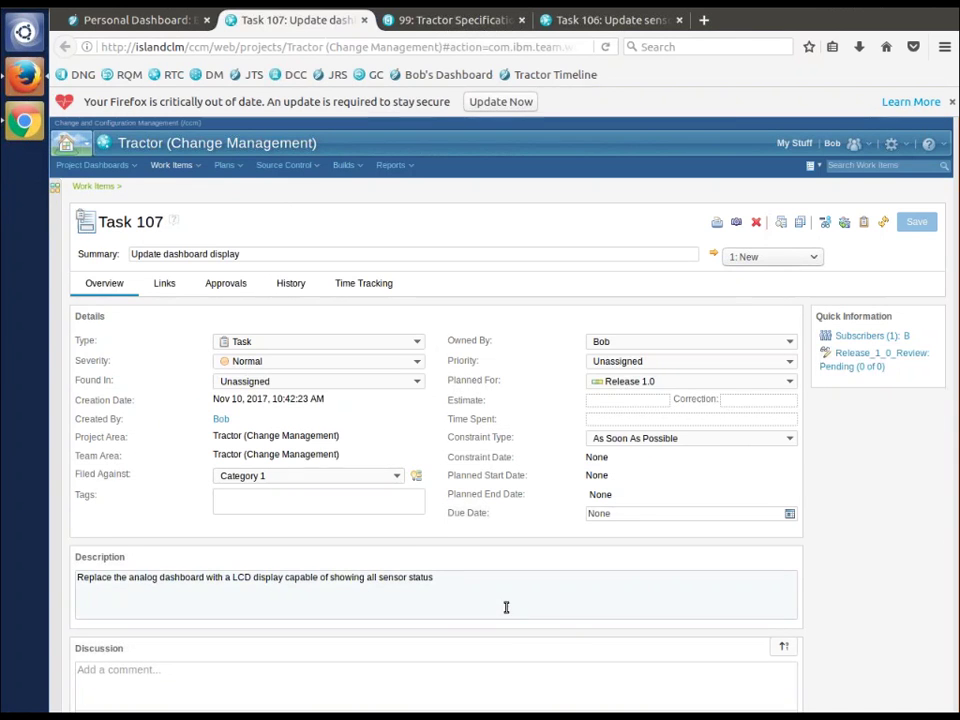
- Change requirement 110 in the Tractor Specification module to "The dashboard shall have an LCD display for all sensors"
{"action": "left_click", "coordinate": [421, 21]}
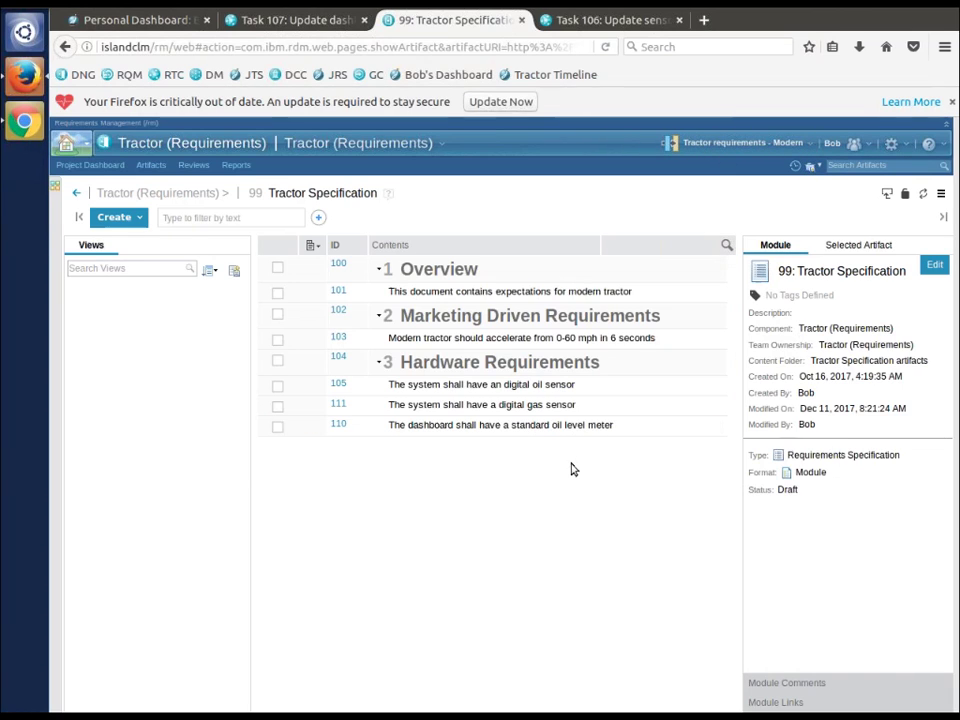
{"action": "left_click", "coordinate": [463, 432]}
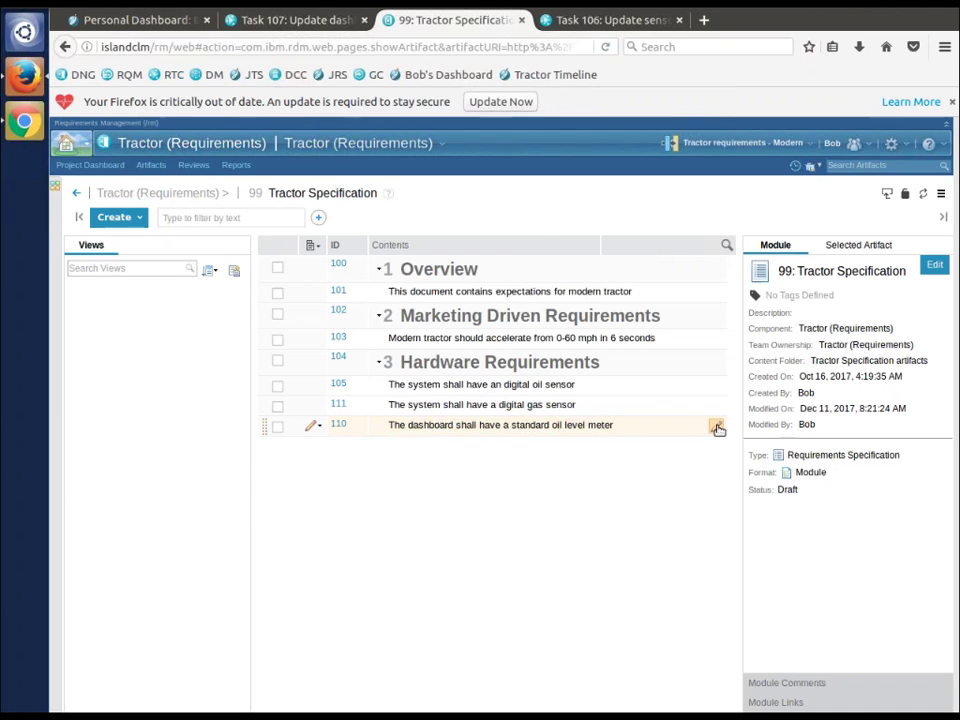
{"action": "left_click", "coordinate": [716, 427]}
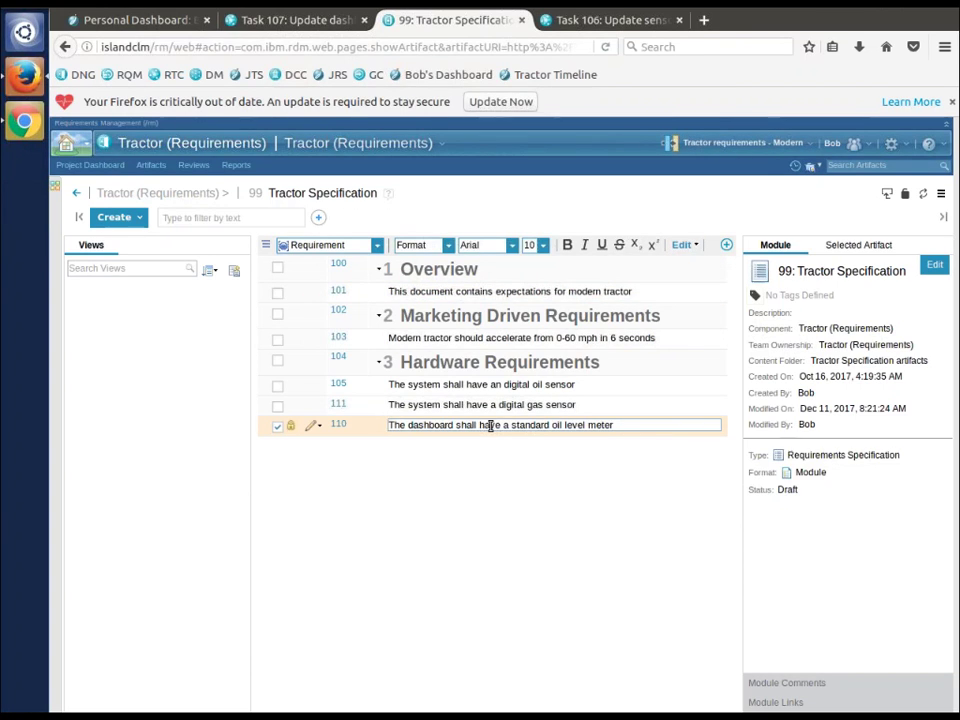
{"action": "left_click_drag", "start_coordinate": [525, 424], "coordinate": [615, 425]}
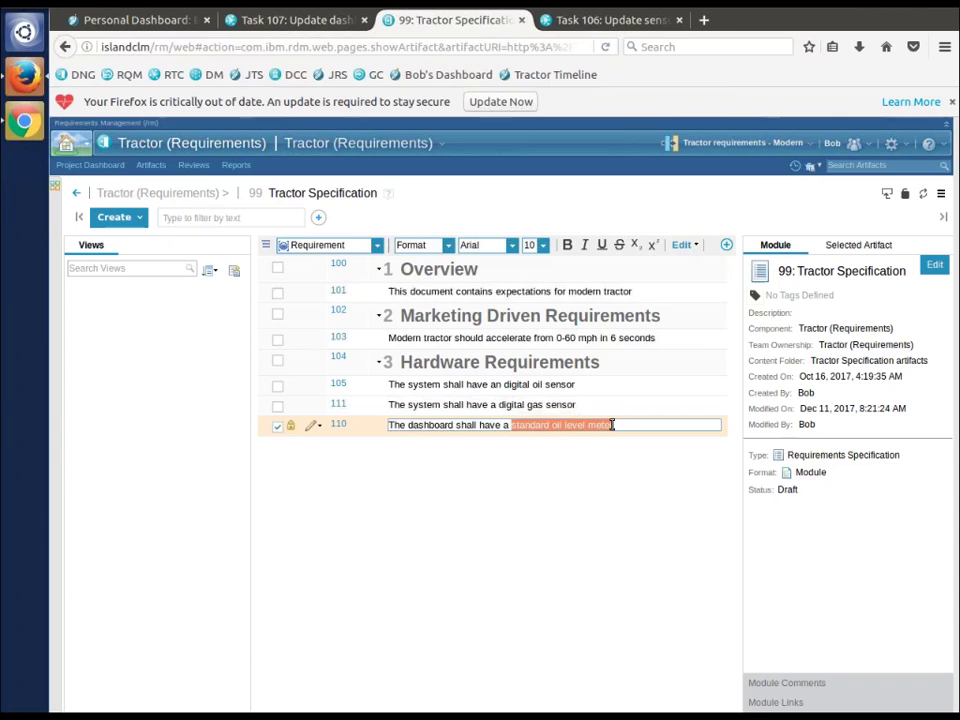
{"action": "key", "text": "BackSpace"}
{"action": "key", "text": "BackSpace"}
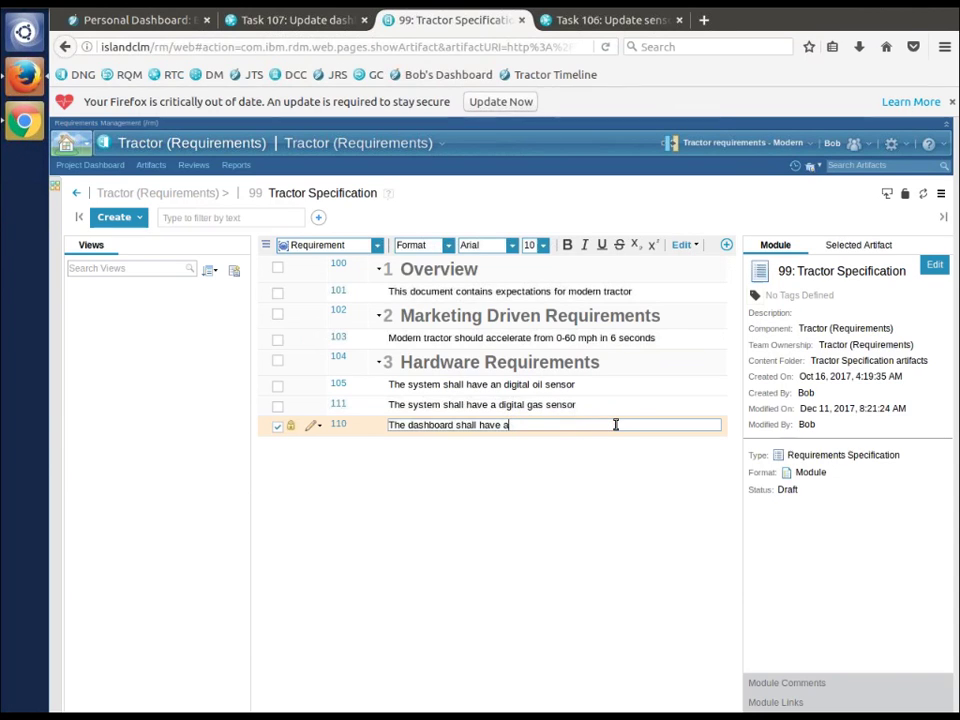
{"action": "type", "text": "n LCD displa"}
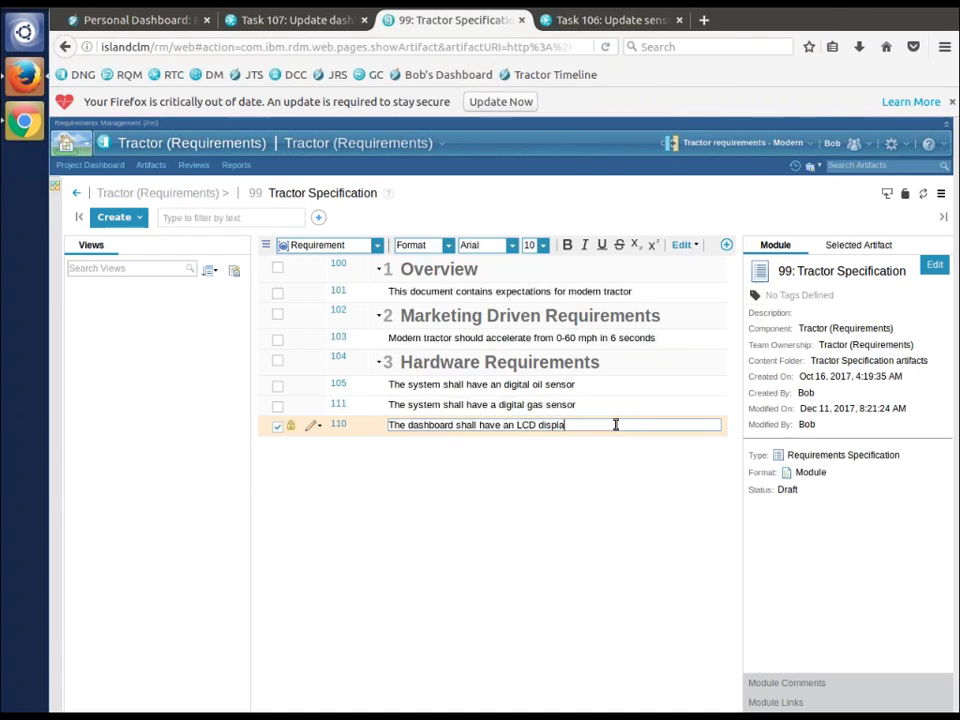
{"action": "type", "text": "y for all sensors"}
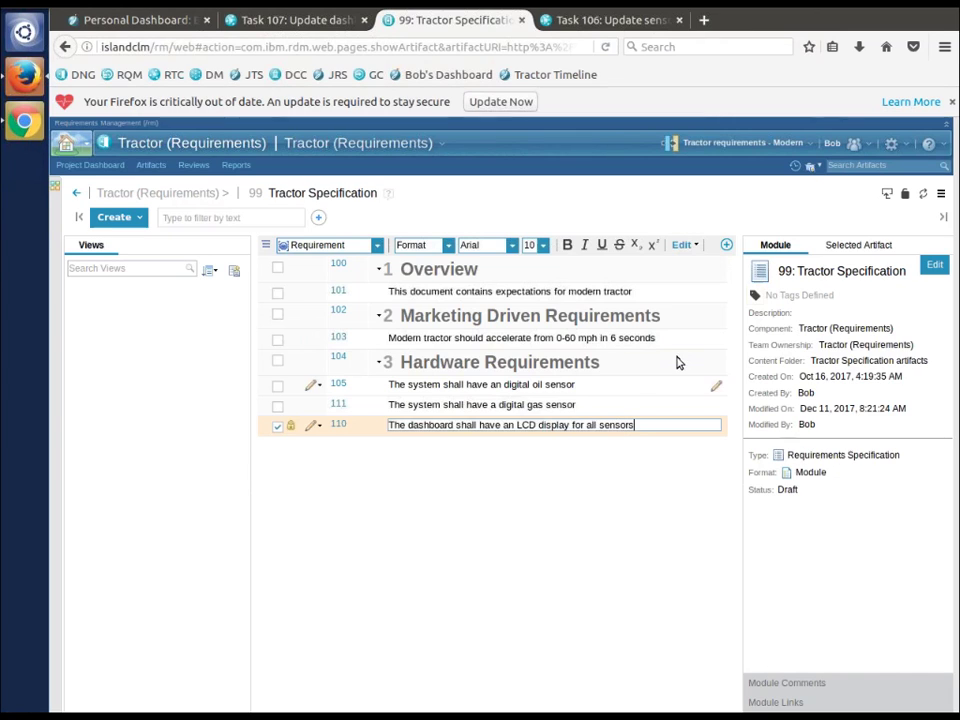
{"action": "left_click", "coordinate": [608, 507]}
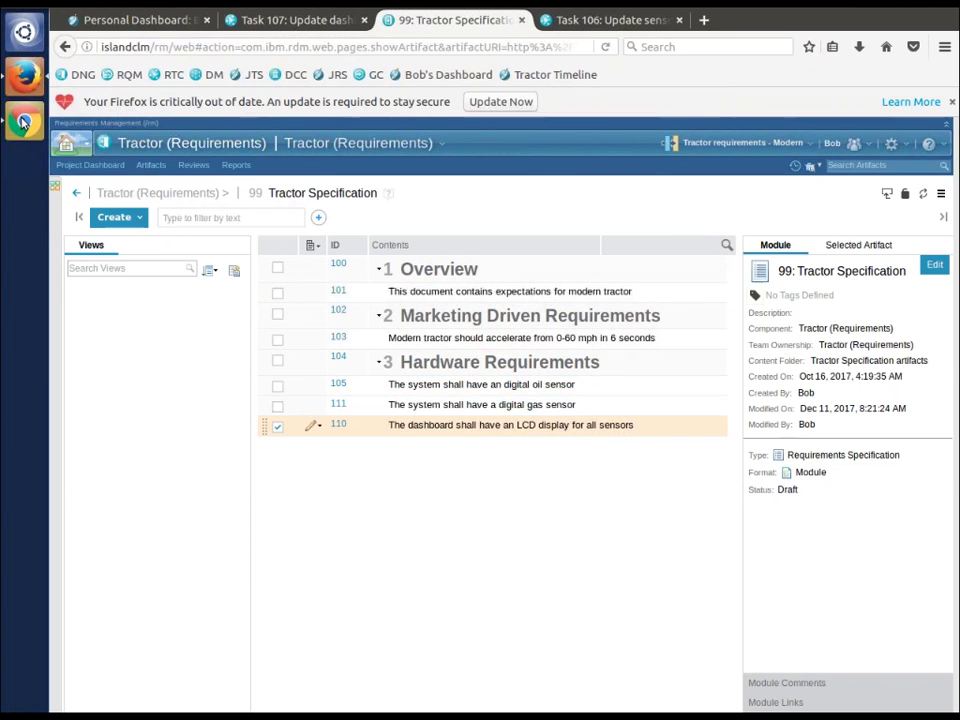
- Switch to Chrome and close the duplicate Release Plan tab and the Task 106 tab
{"action": "left_click", "coordinate": [24, 122]}
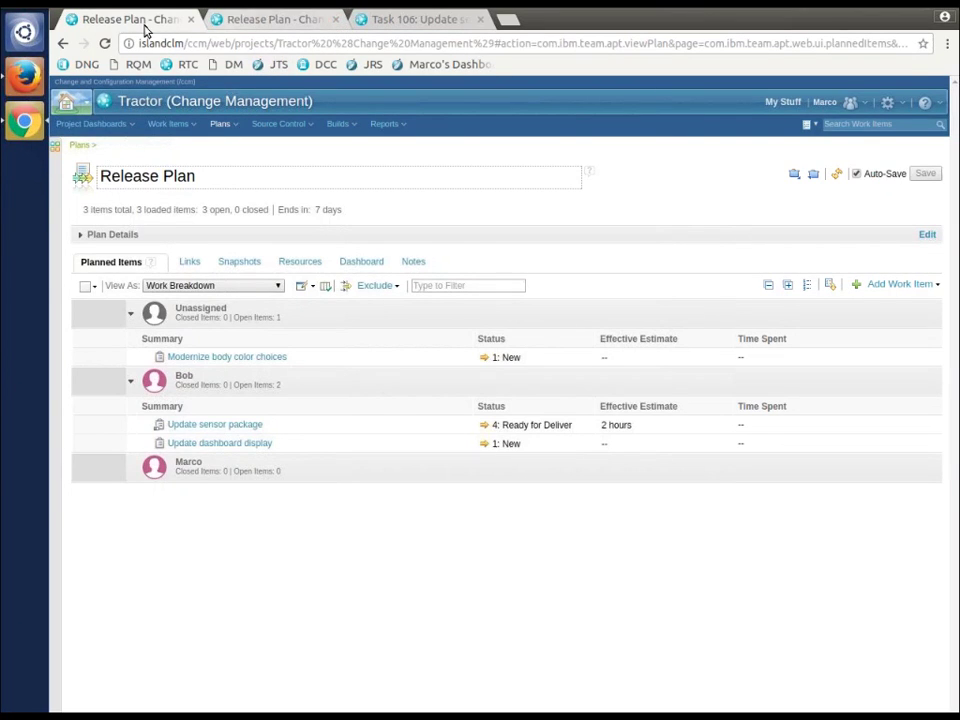
{"action": "left_click", "coordinate": [335, 20]}
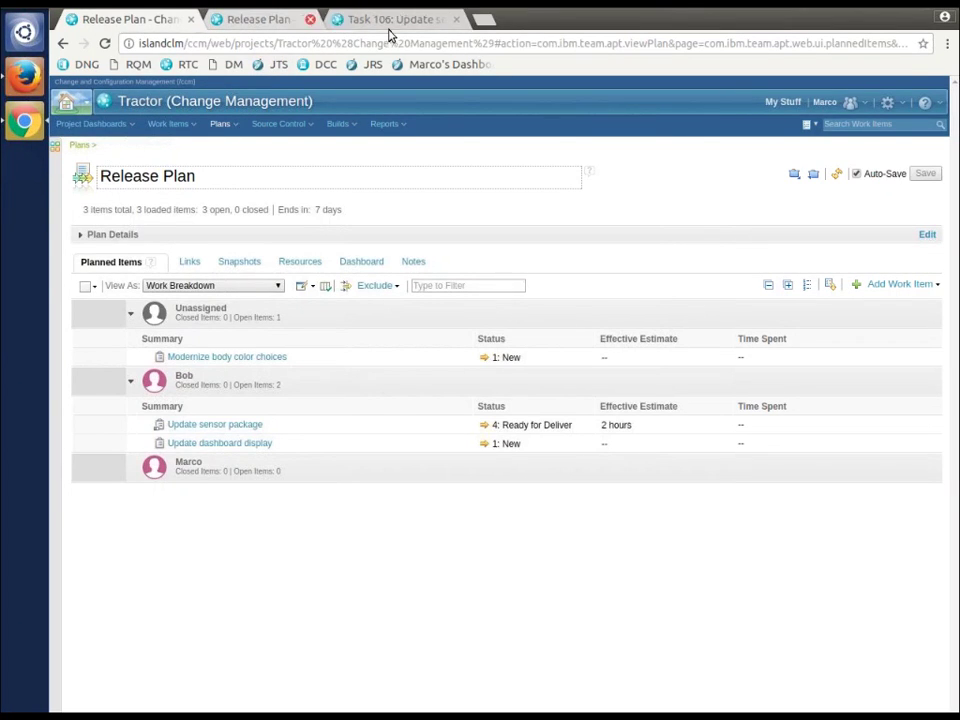
{"action": "left_click", "coordinate": [335, 20]}
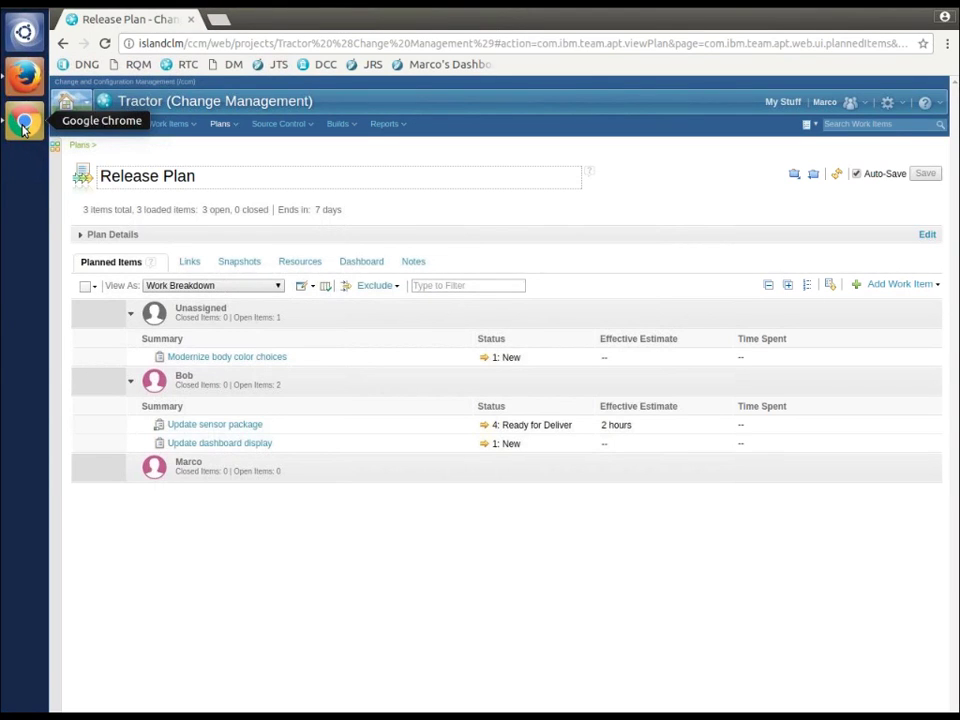
- Open Tractor Specification (99) from the dashboard and review the module's audit history
{"action": "left_click", "coordinate": [66, 101]}
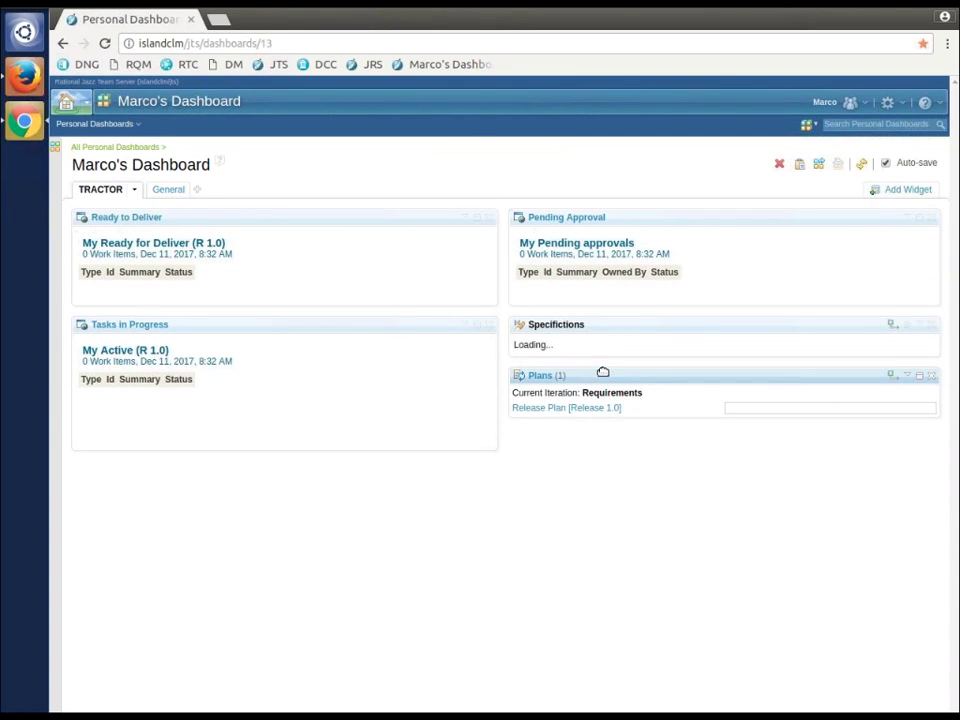
{"action": "left_click", "coordinate": [581, 350]}
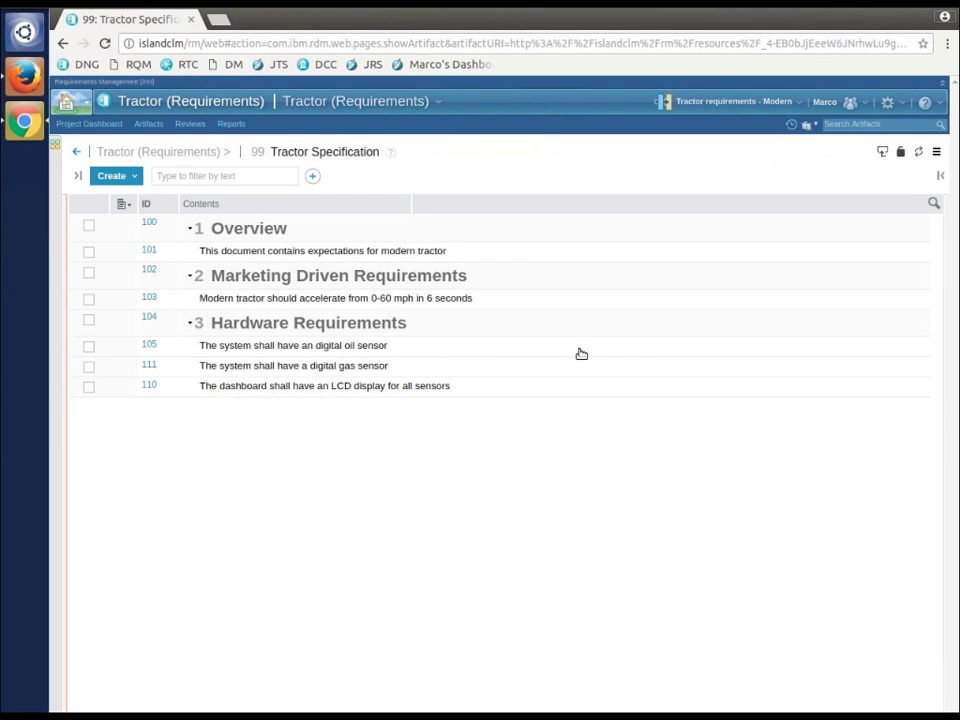
{"action": "left_click", "coordinate": [246, 389]}
{"action": "left_click", "coordinate": [937, 152]}
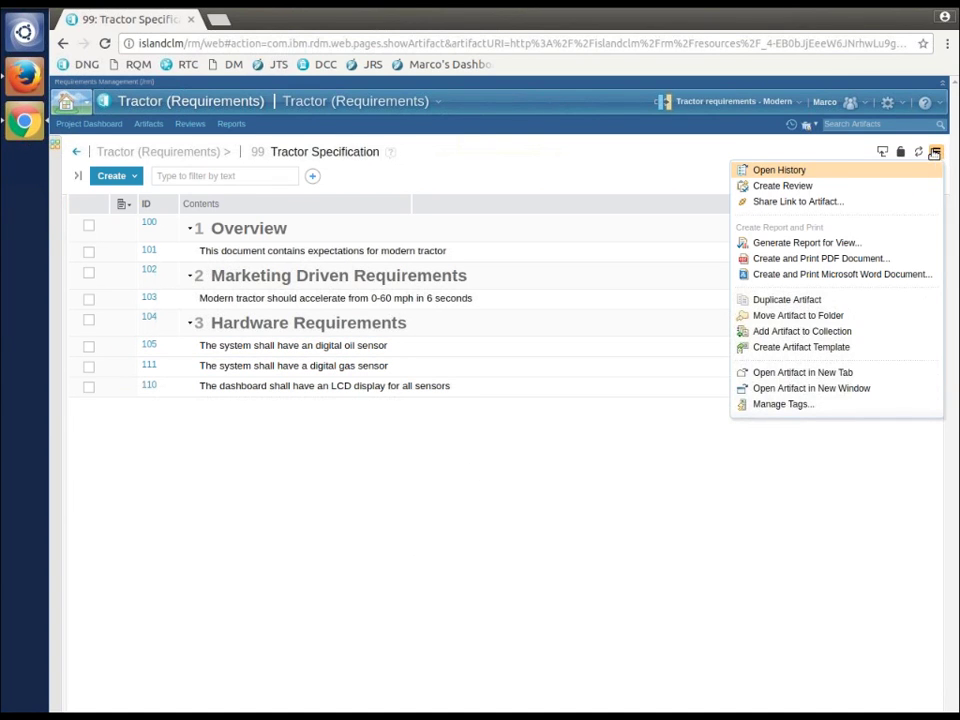
{"action": "left_click", "coordinate": [838, 172]}
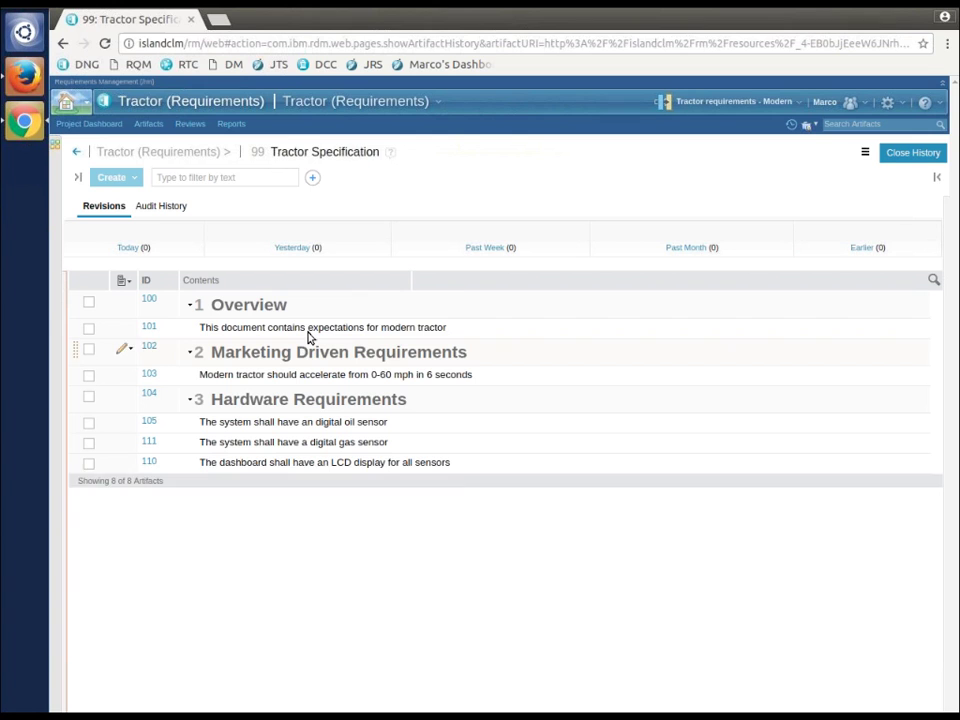
{"action": "left_click", "coordinate": [155, 208]}
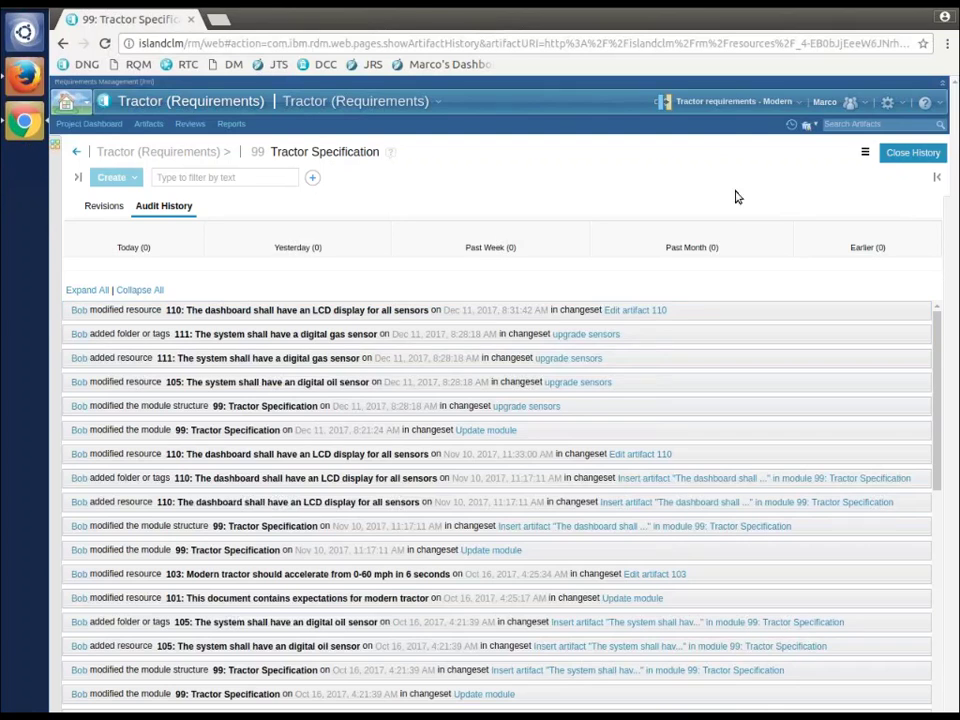
- Switch to Firefox and start delivering changes from the Modern stream, with "Tractor requirements - Classic" as the target configuration
{"action": "left_click", "coordinate": [31, 83]}
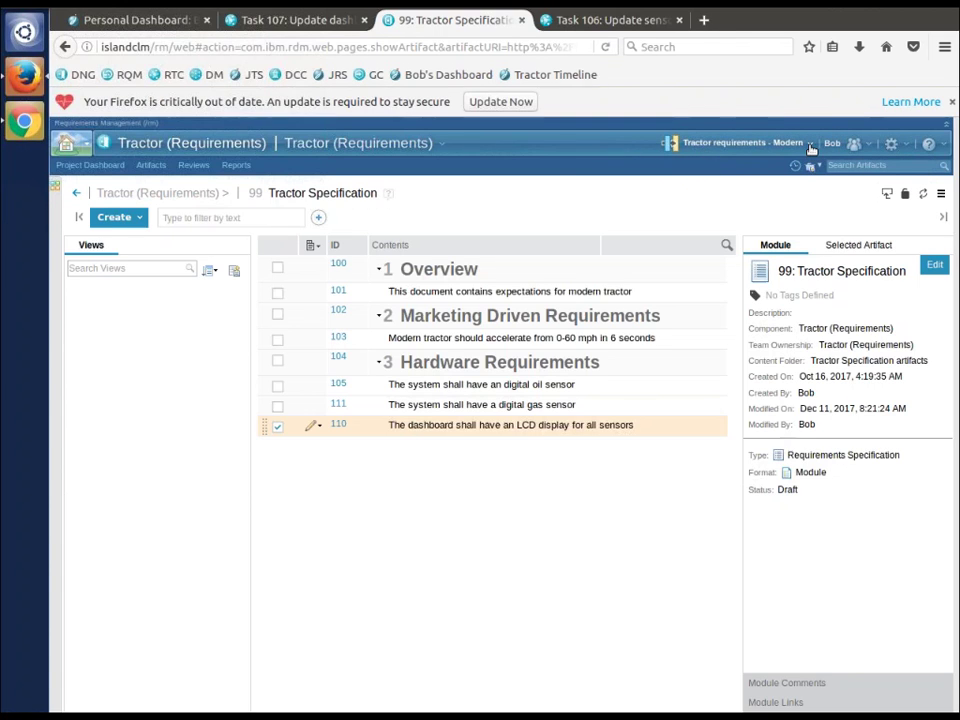
{"action": "left_click", "coordinate": [812, 148]}
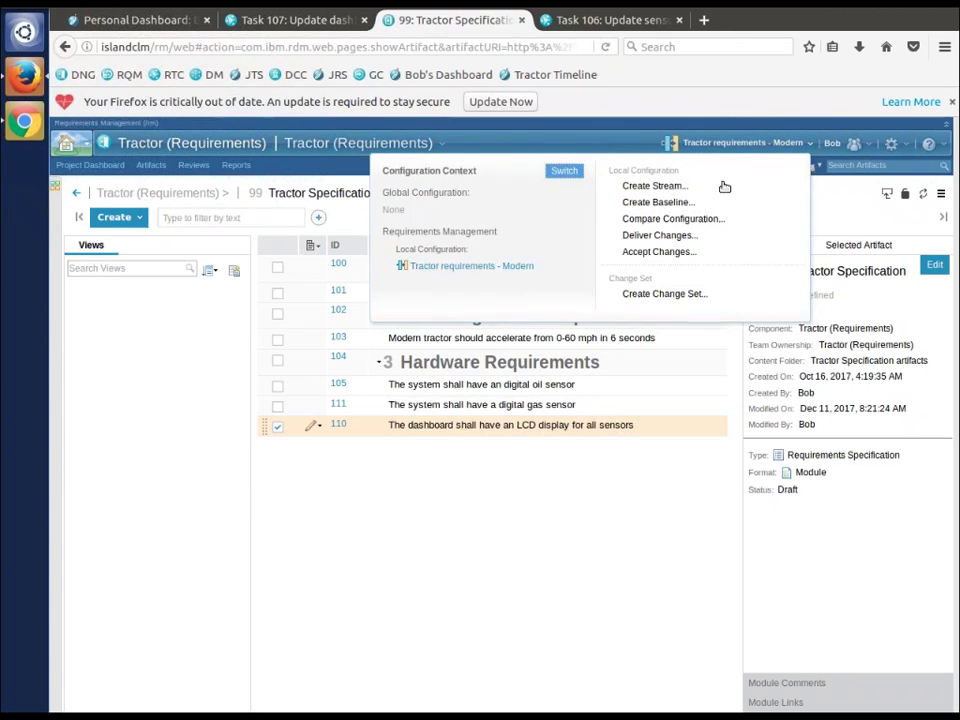
{"action": "left_click", "coordinate": [678, 237]}
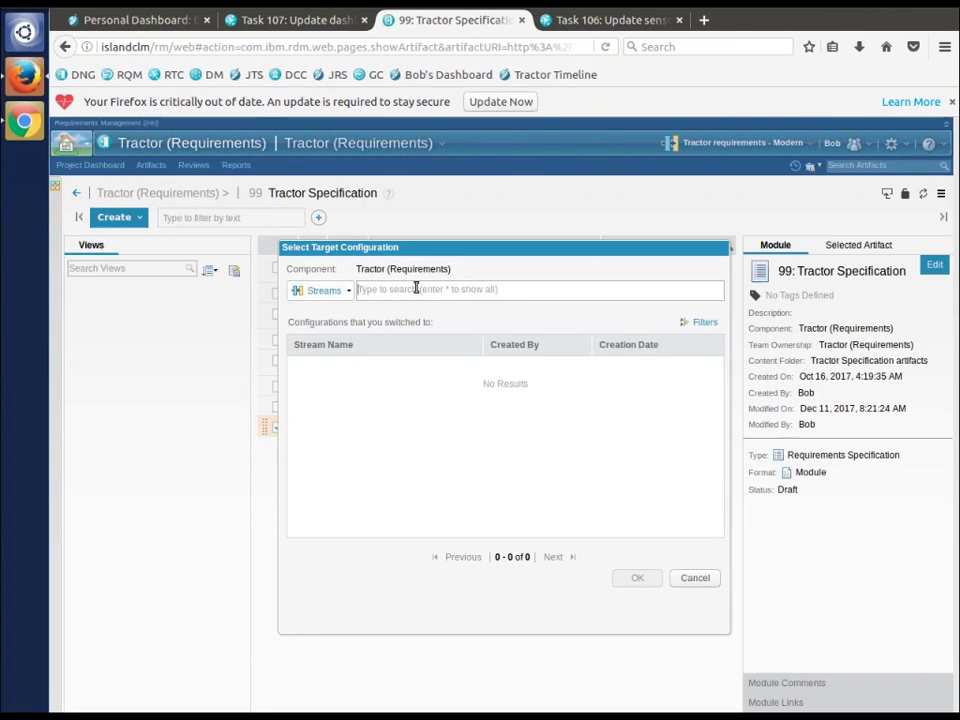
{"action": "type", "text": "*"}
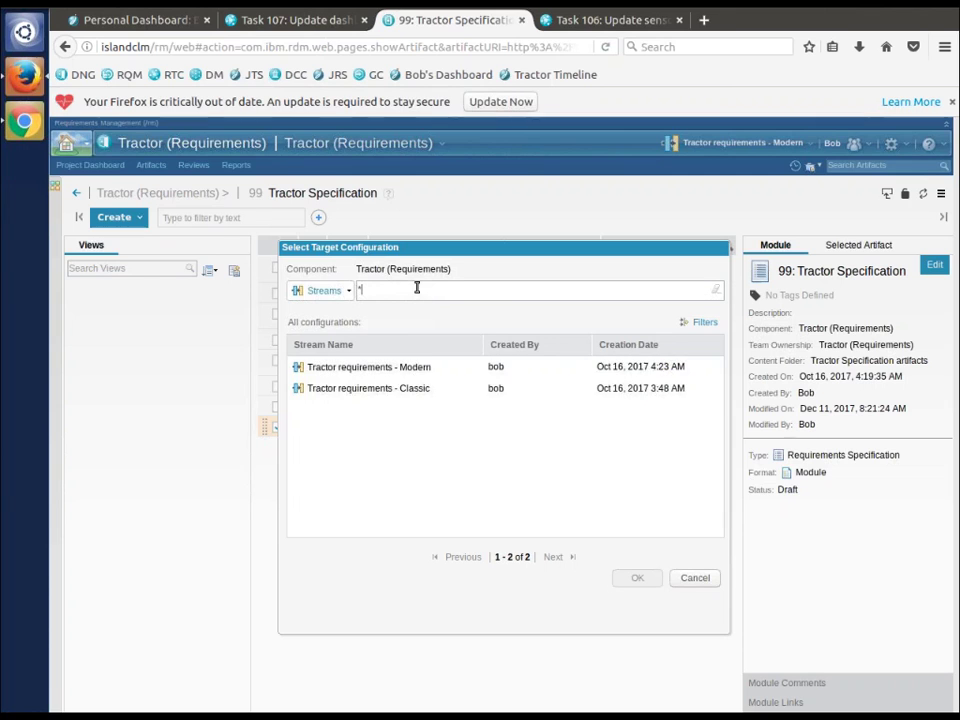
{"action": "left_click", "coordinate": [403, 397]}
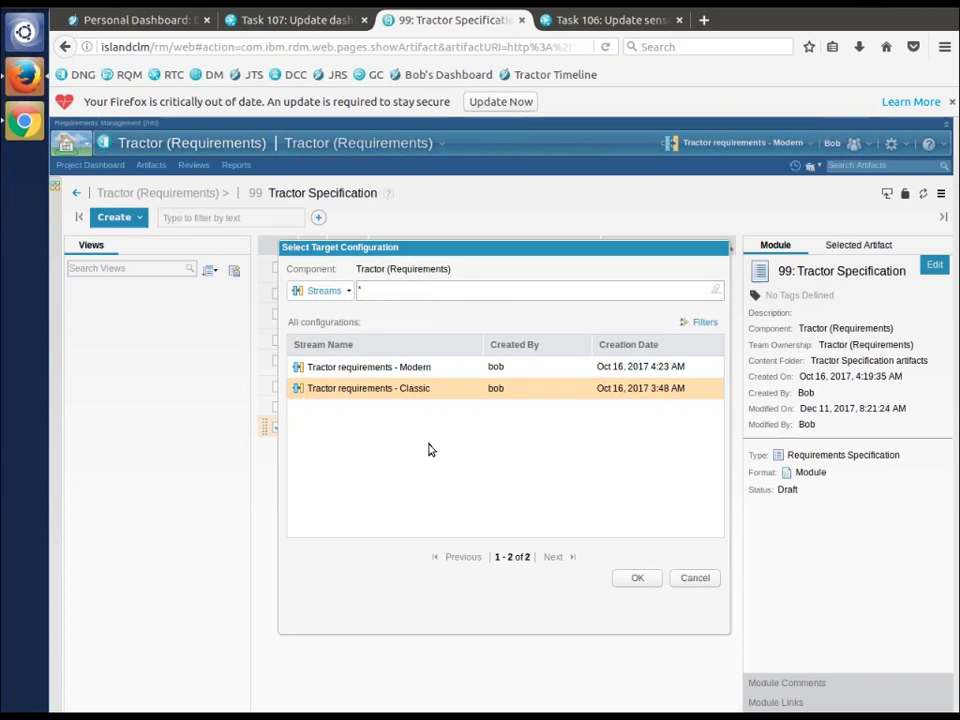
{"action": "left_click", "coordinate": [636, 580]}
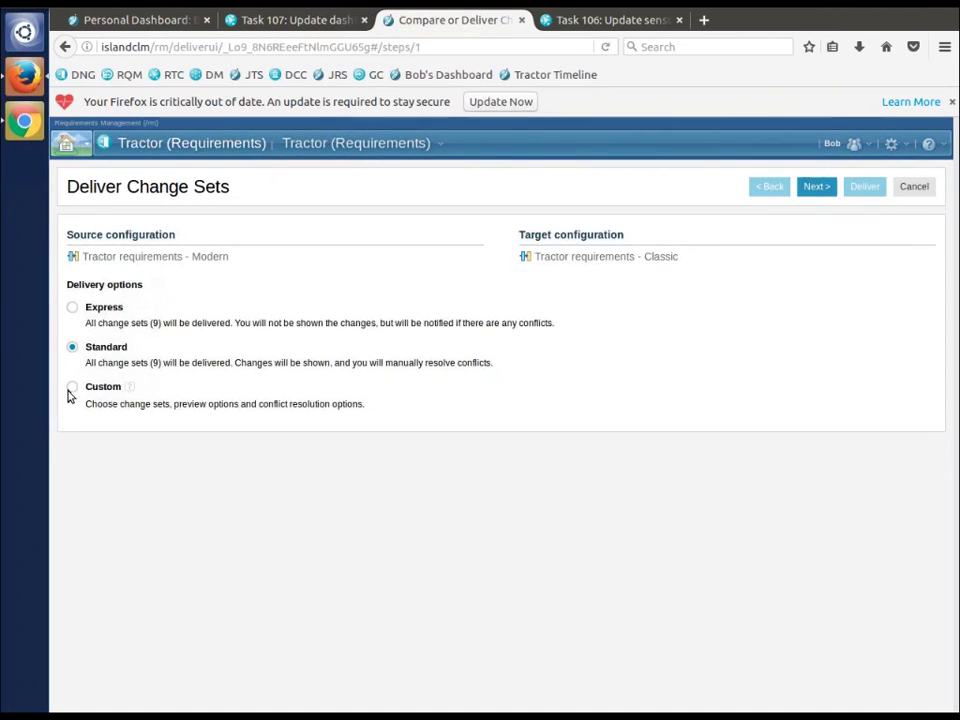
- Choose Custom delivery with chosen change sets, add only the "upgrade sensors" change set, and deliver it to the Classic configuration
{"action": "left_click", "coordinate": [71, 389]}
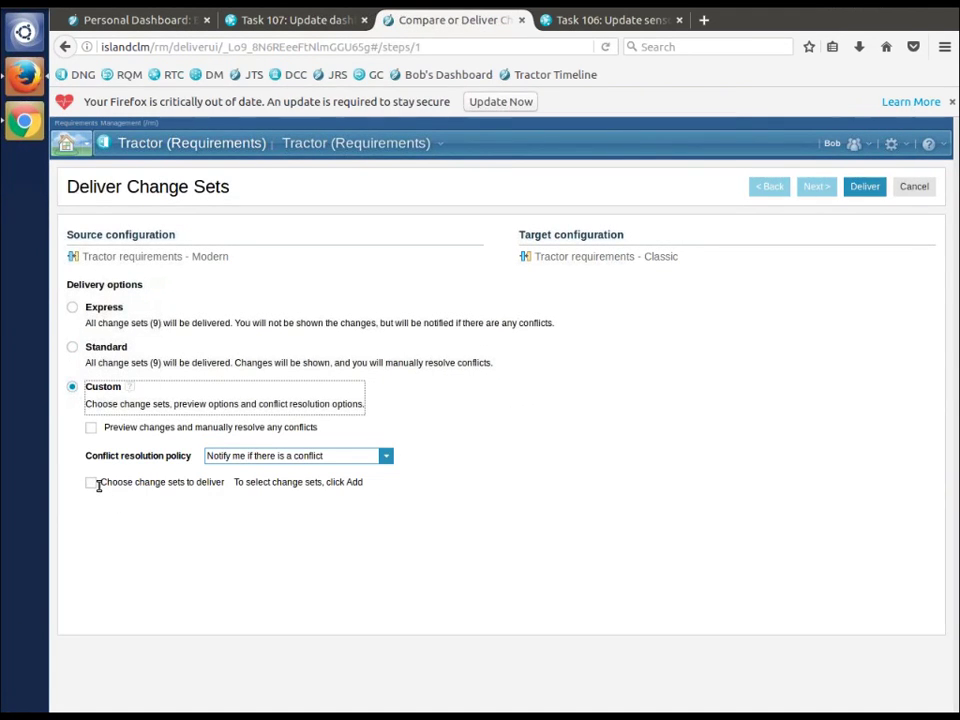
{"action": "left_click", "coordinate": [92, 487]}
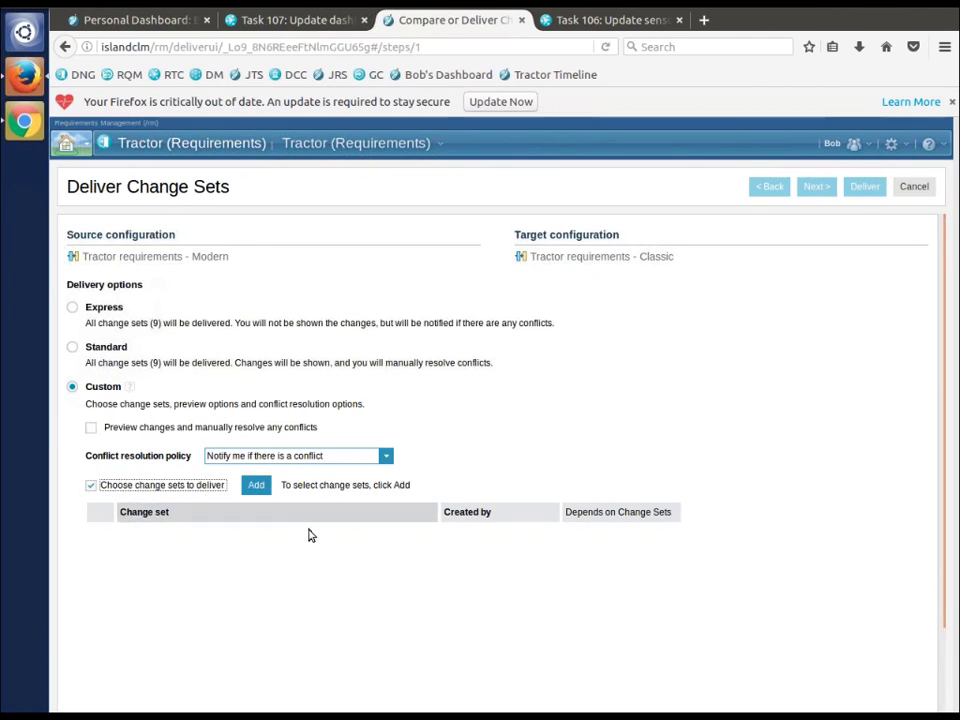
{"action": "left_click", "coordinate": [256, 486]}
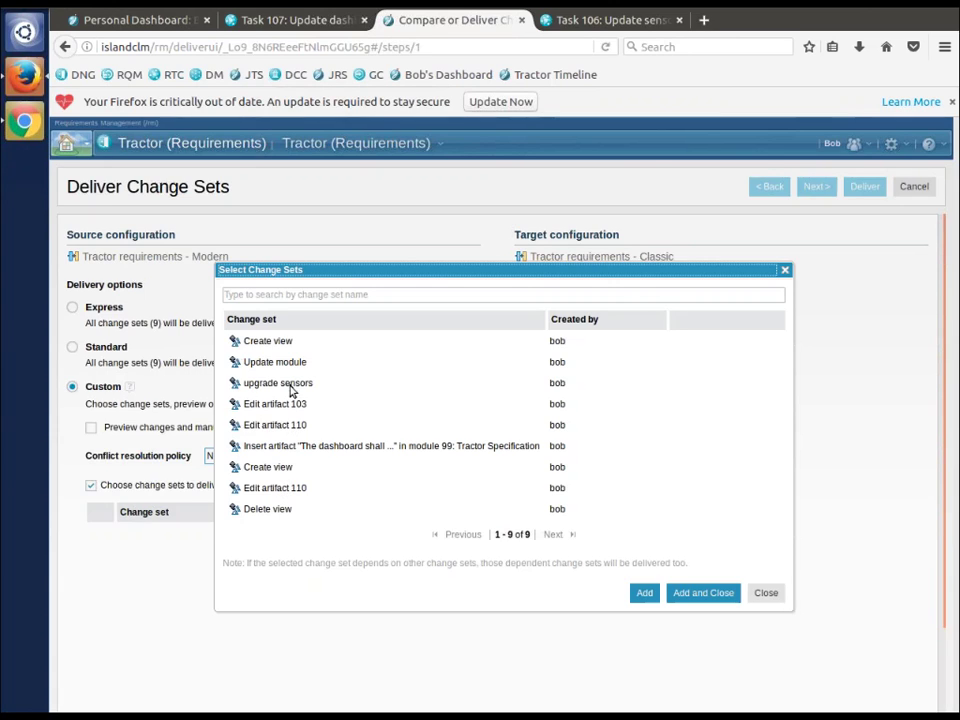
{"action": "left_click", "coordinate": [269, 386]}
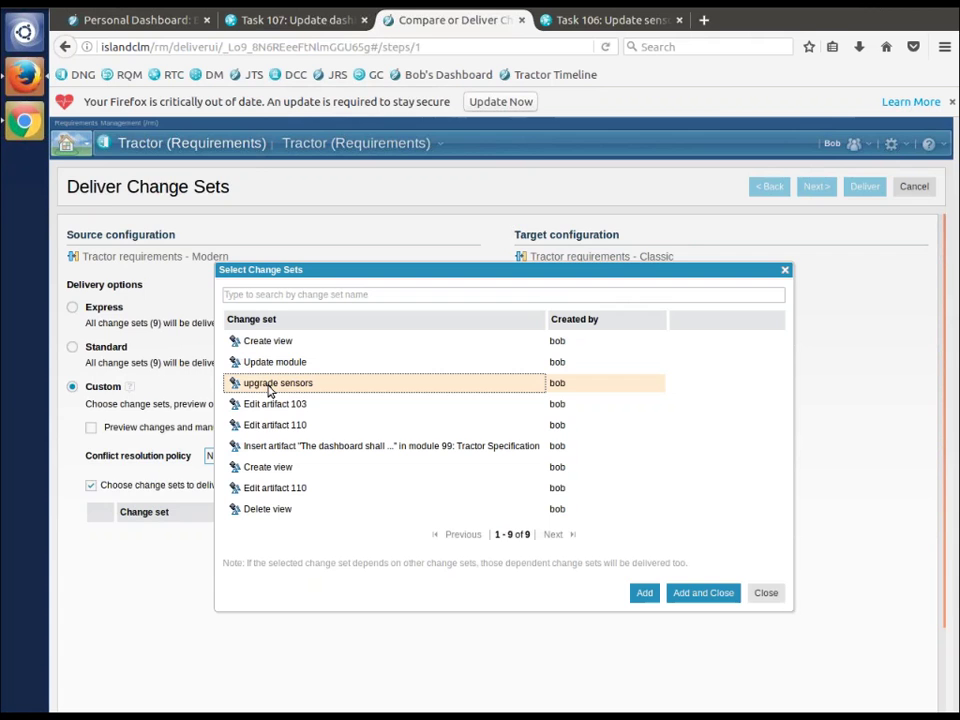
{"action": "left_click", "coordinate": [692, 596]}
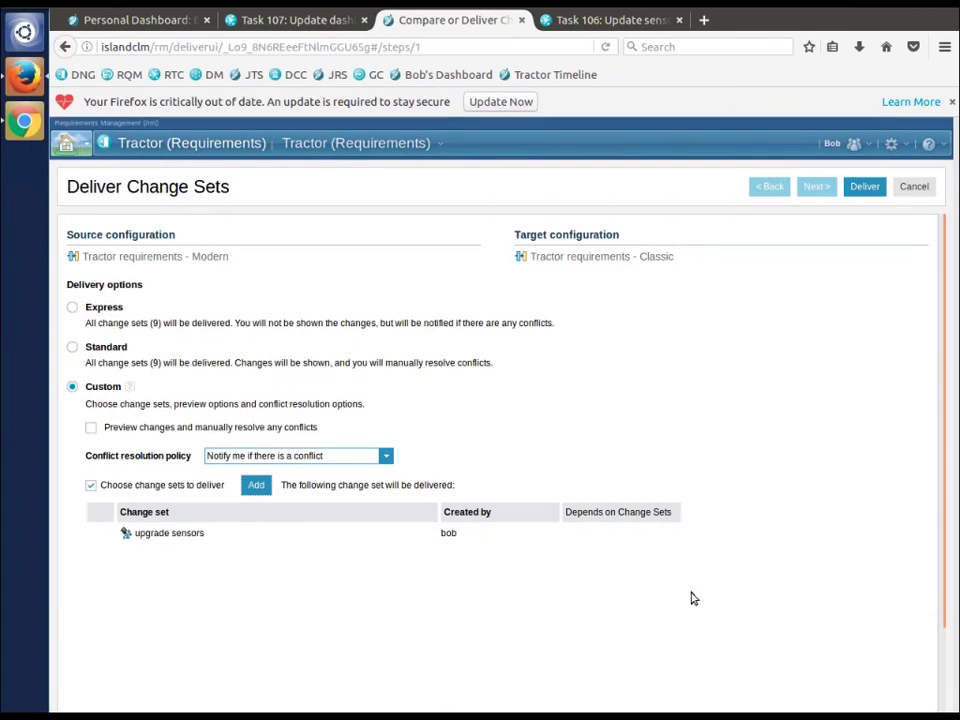
{"action": "left_click", "coordinate": [865, 188]}
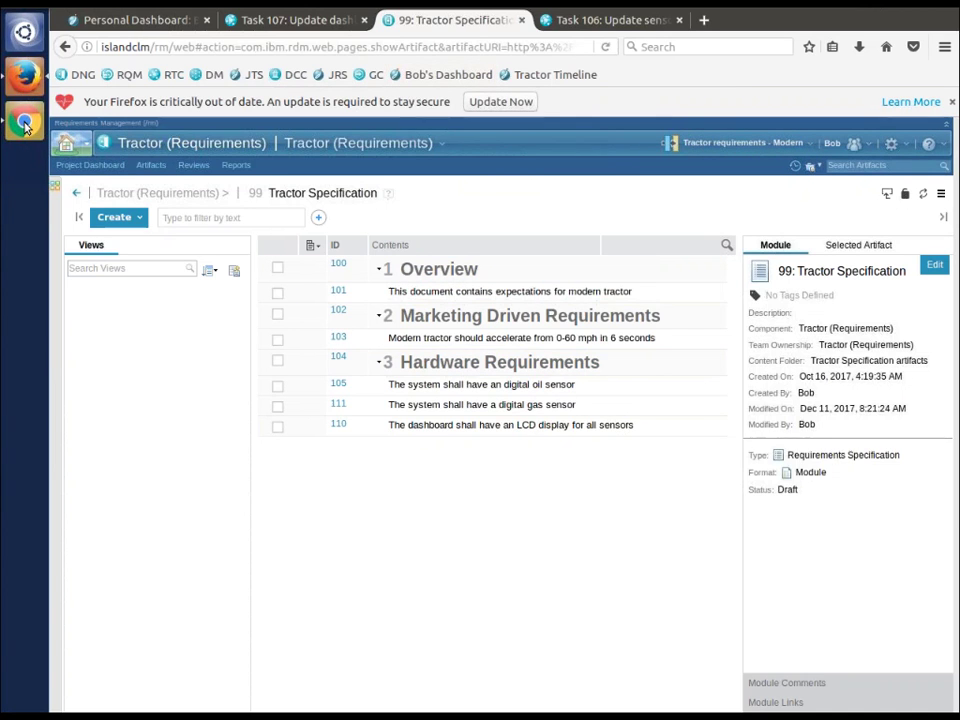
- Switch to Chrome and open Tractor Specification (99) from the personal dashboard
{"action": "left_click", "coordinate": [24, 124]}
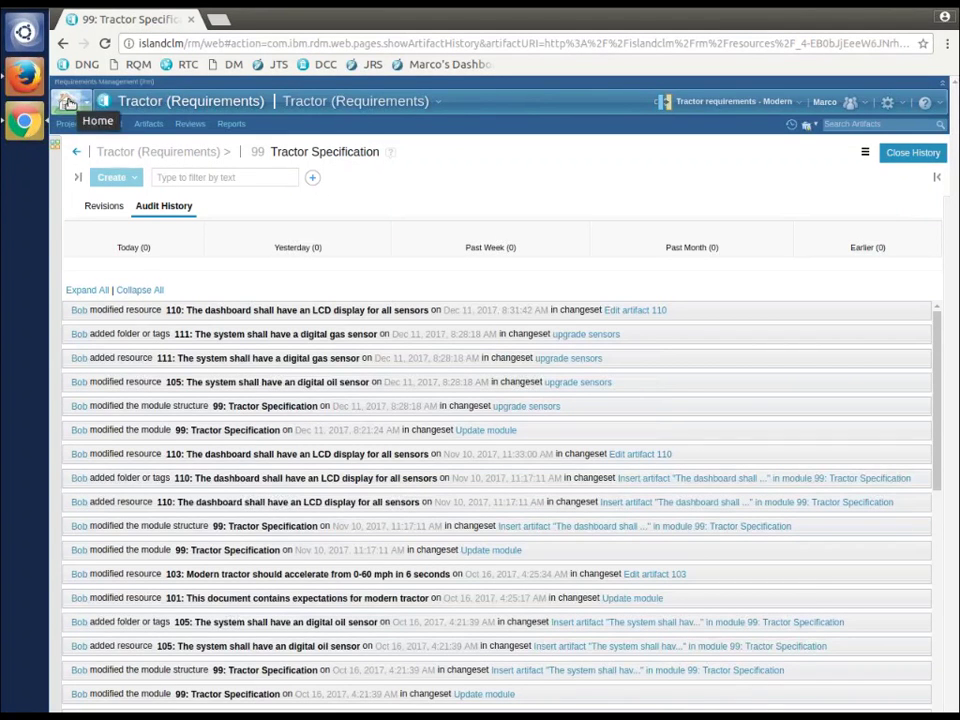
{"action": "left_click", "coordinate": [68, 102]}
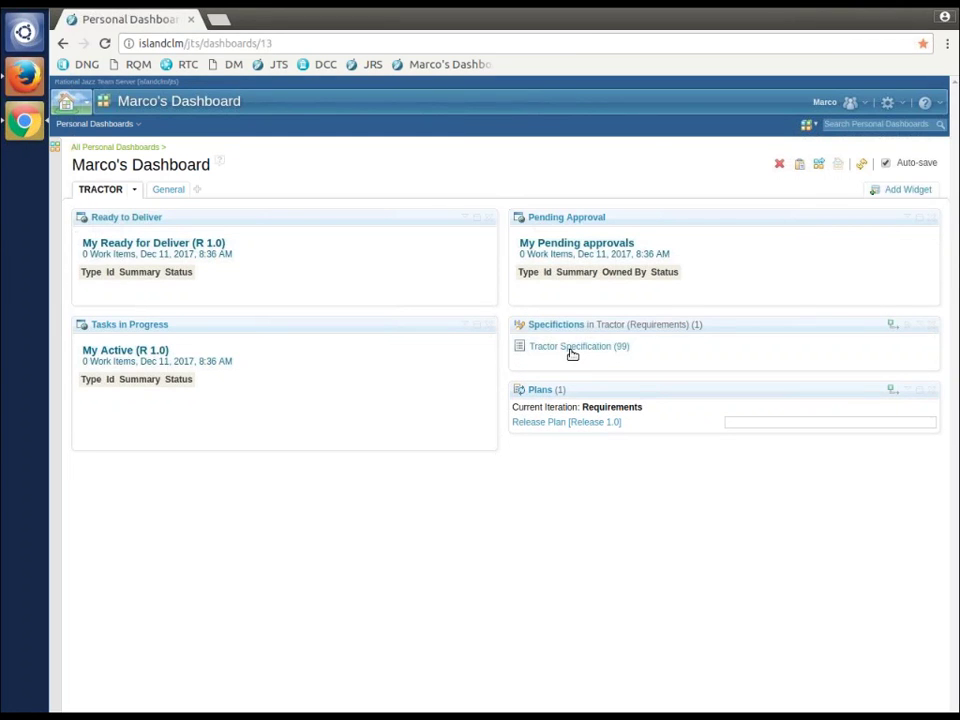
{"action": "left_click", "coordinate": [571, 350]}
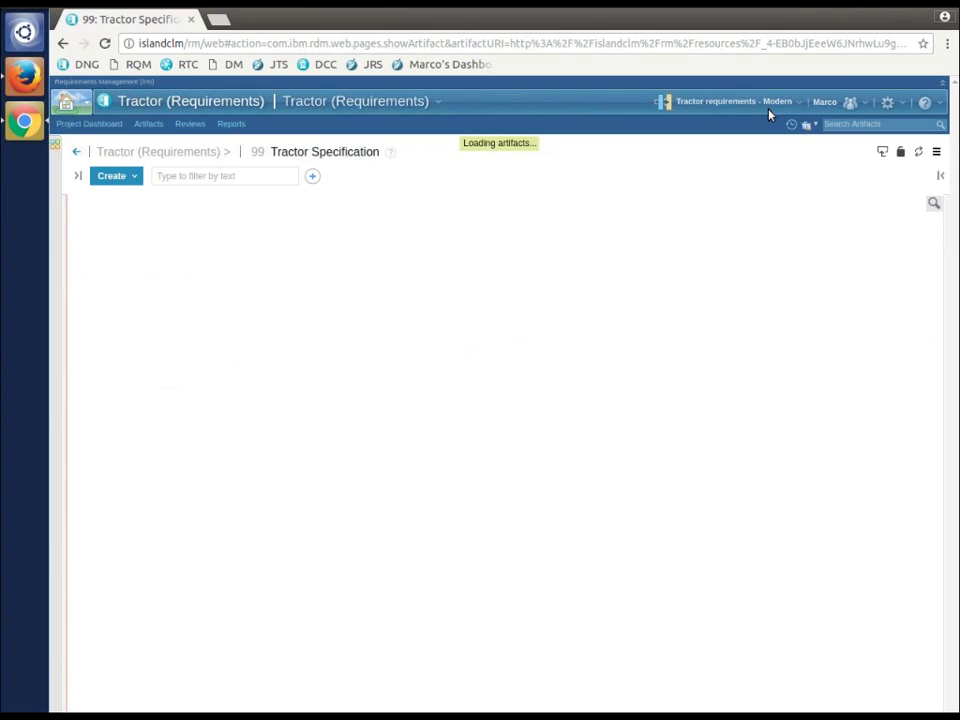
- Switch the configuration context to the global stream "Tractor - Classic" and check requirements 105 and 111 in the module
{"action": "left_click", "coordinate": [799, 103]}
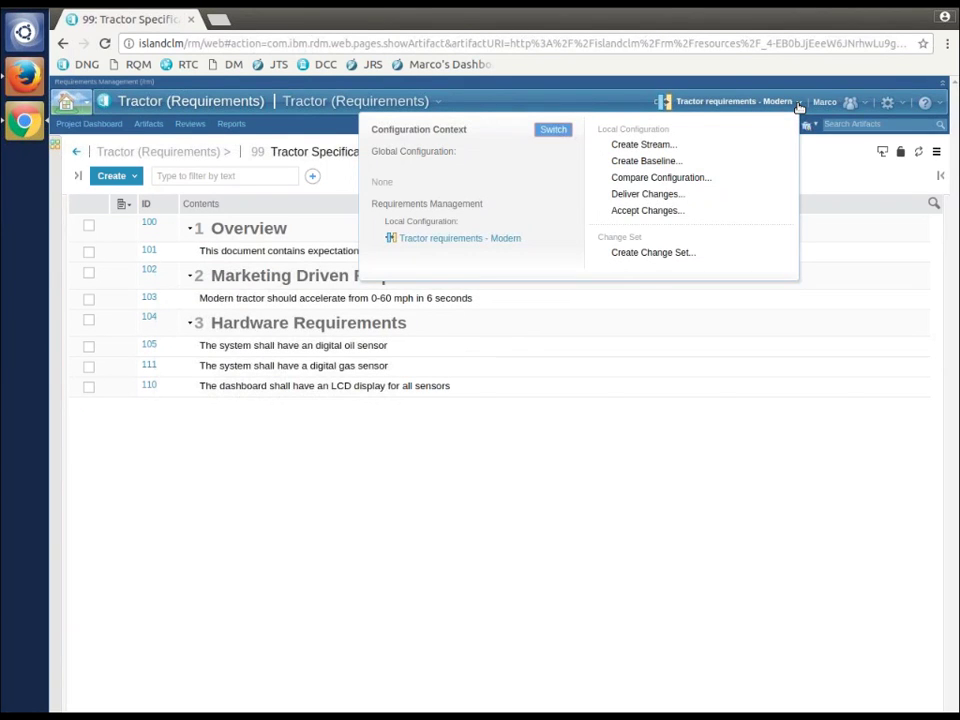
{"action": "left_click", "coordinate": [554, 133]}
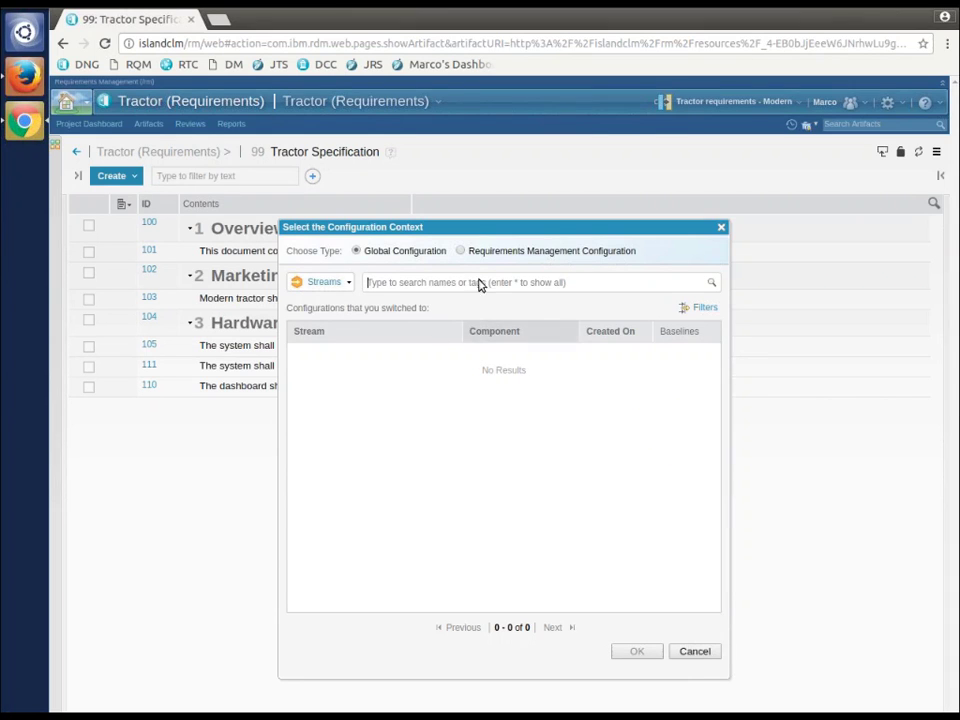
{"action": "left_click", "coordinate": [430, 283]}
{"action": "type", "text": "*"}
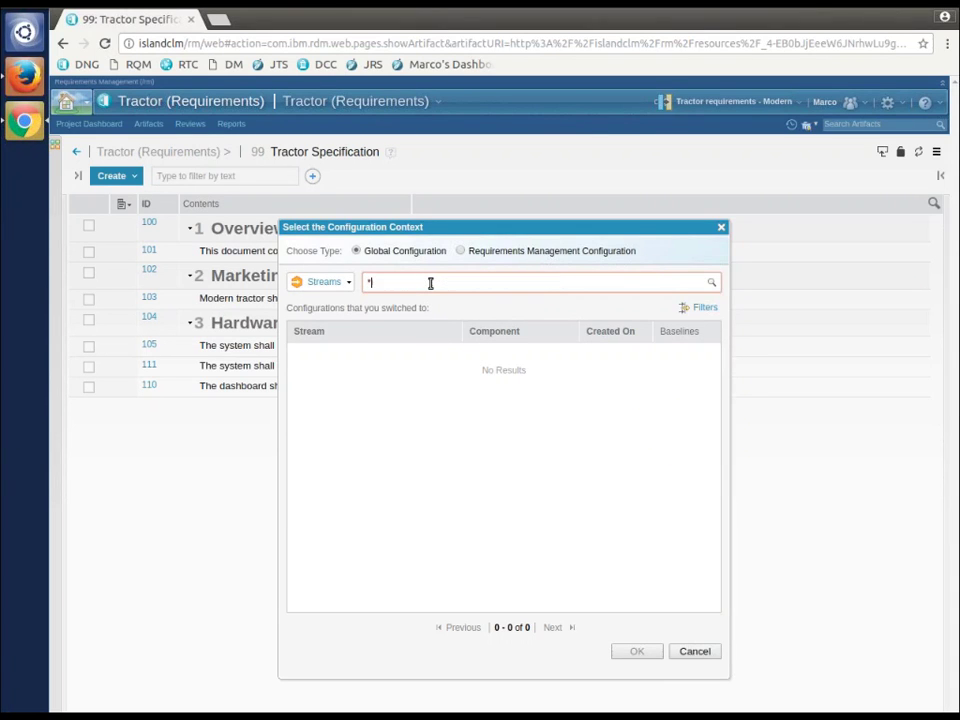
{"action": "left_click", "coordinate": [362, 366]}
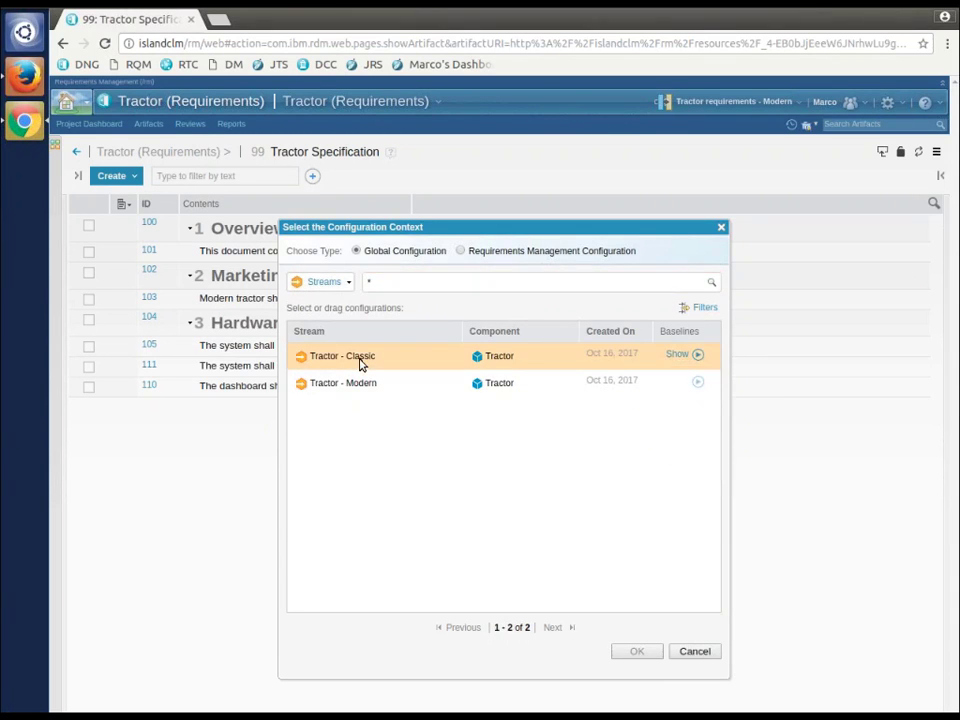
{"action": "left_click", "coordinate": [634, 652]}
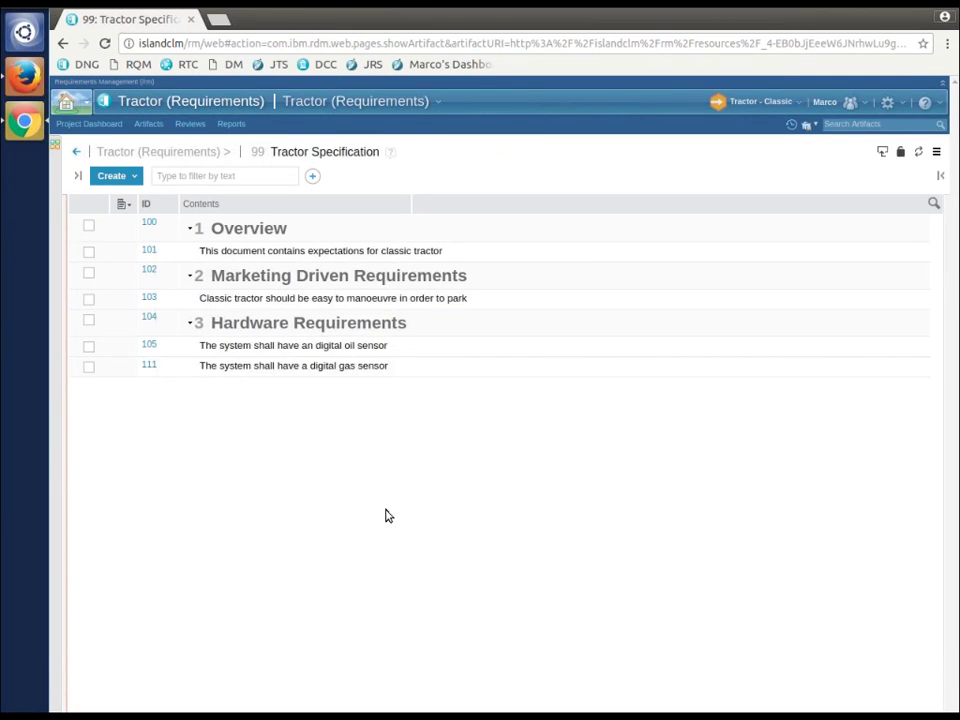
{"action": "left_click", "coordinate": [327, 346]}
{"action": "left_click", "coordinate": [327, 366]}
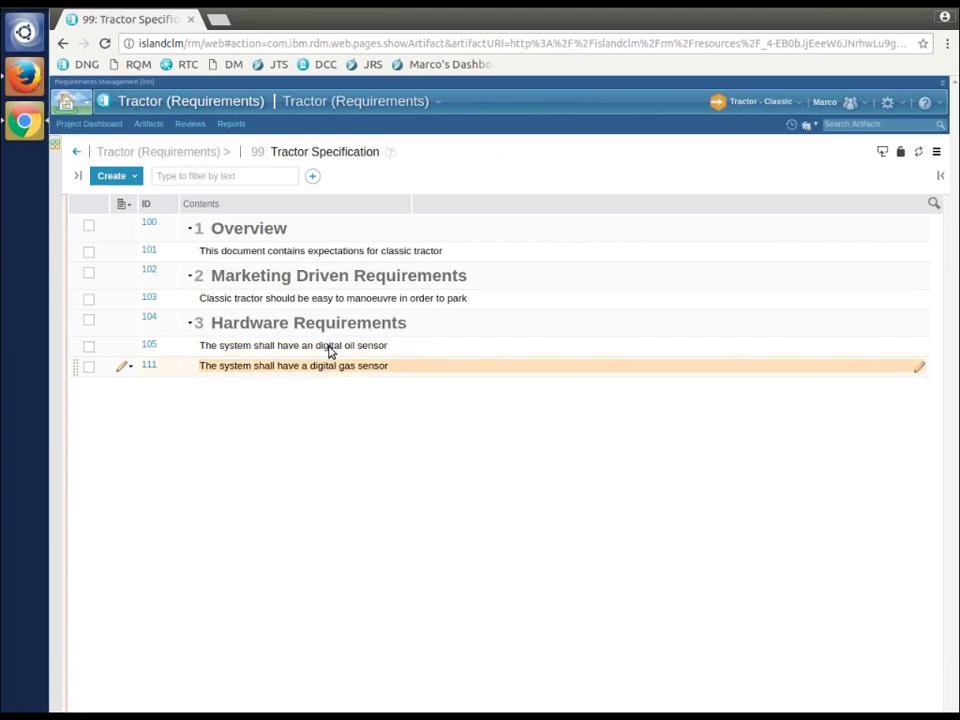